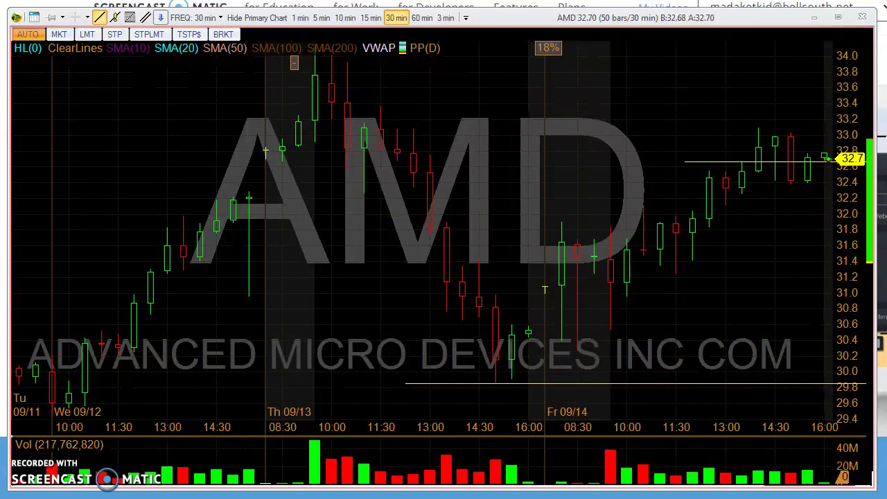
Review the custom Fibonacci trace and fan levels in the chart settings, accept them and minimize the dashboard.
mouse_move(881, 250)
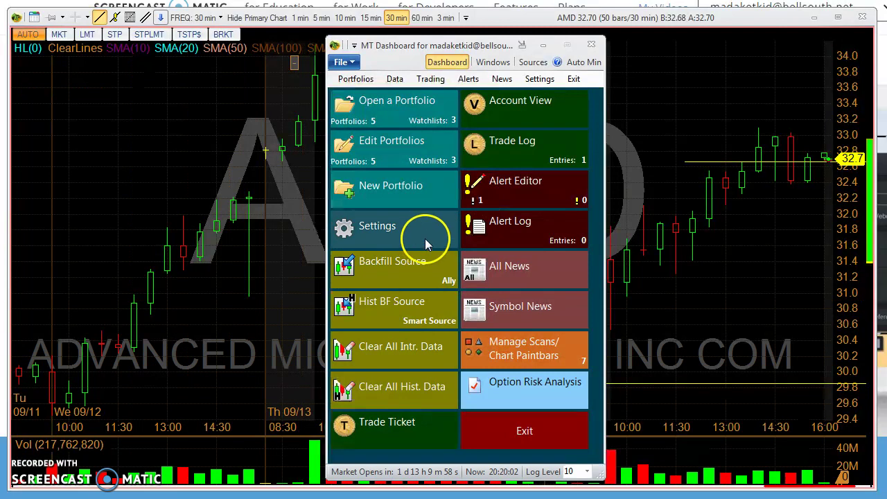
left_click(425, 239)
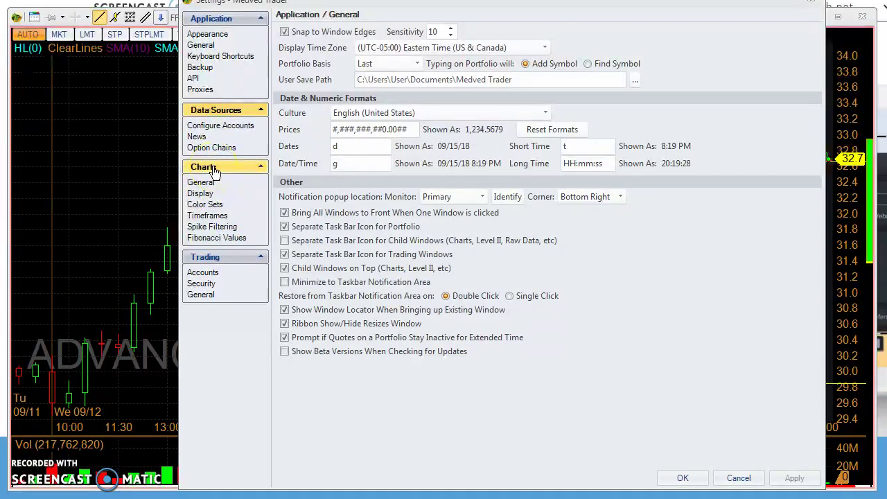
left_click(205, 243)
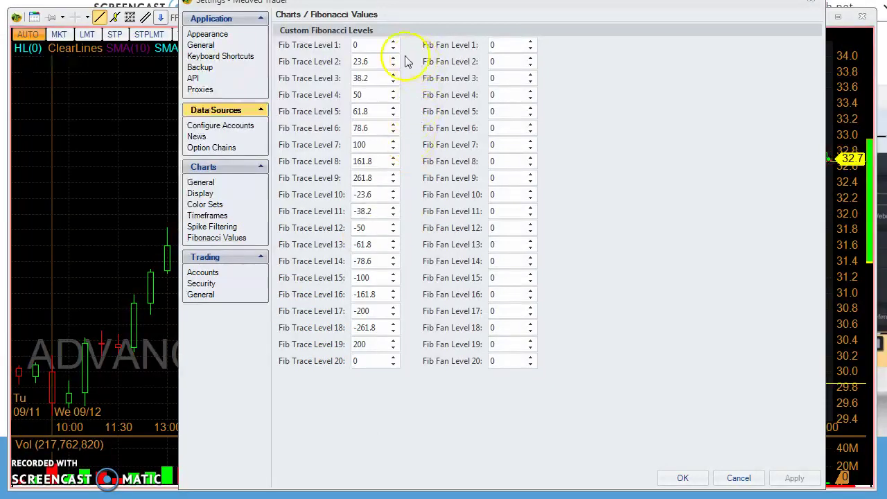
left_click(380, 44)
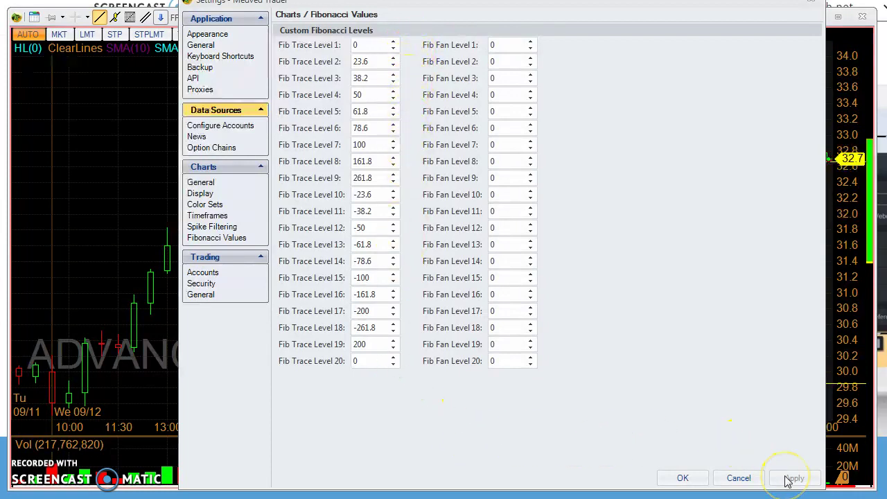
left_click(684, 478)
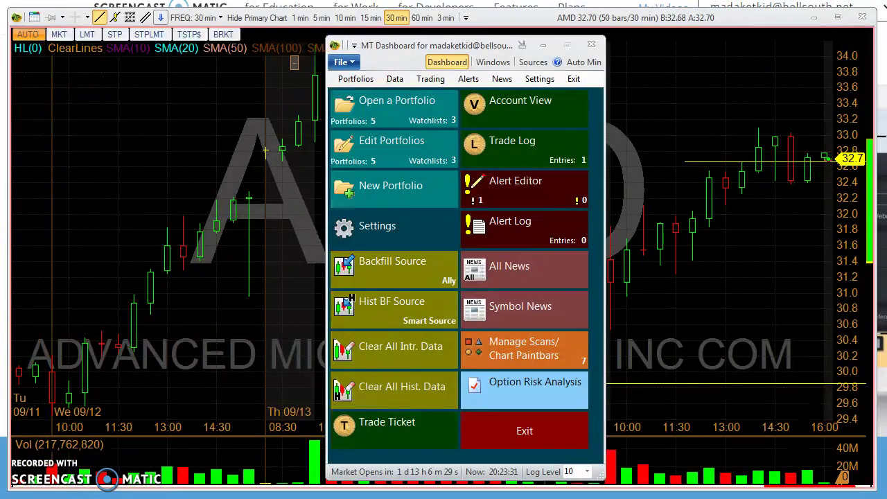
left_click(542, 48)
left_click(178, 108)
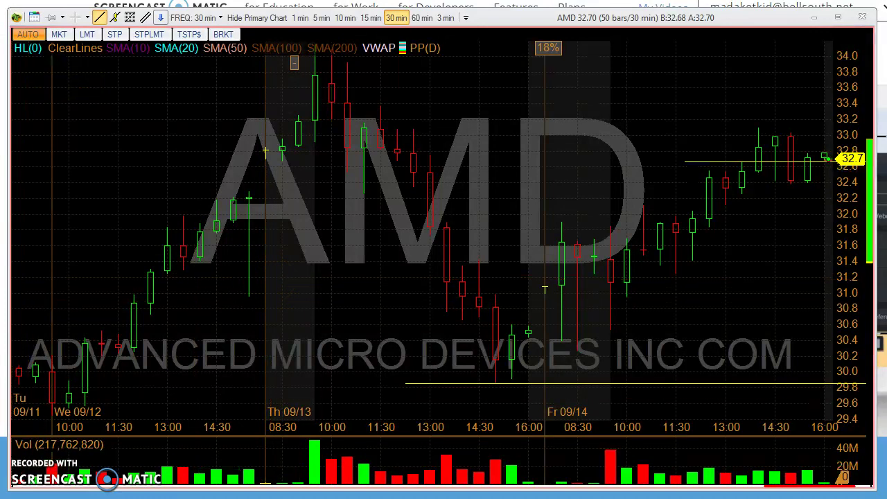
Draw a Fibonacci retracement on the AMD chart near 14:30 on 09/12, from about 30.94 up to about 32.31.
left_click(115, 229)
left_click(170, 164)
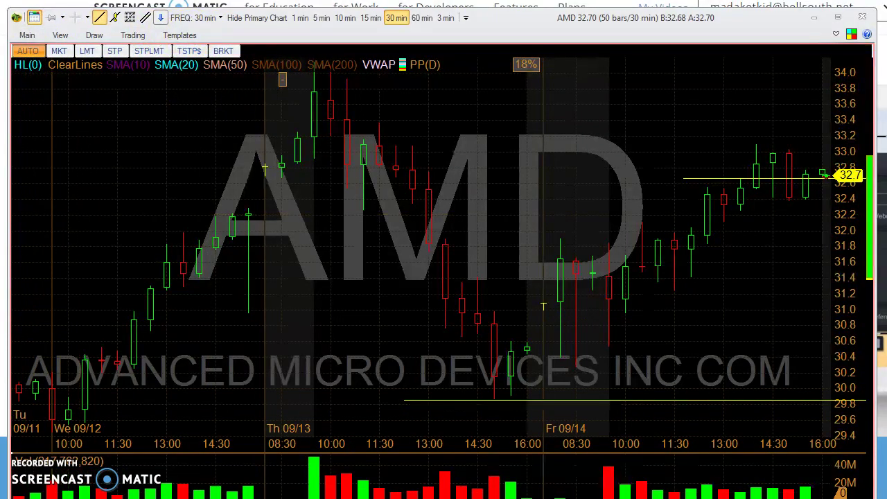
left_click(94, 35)
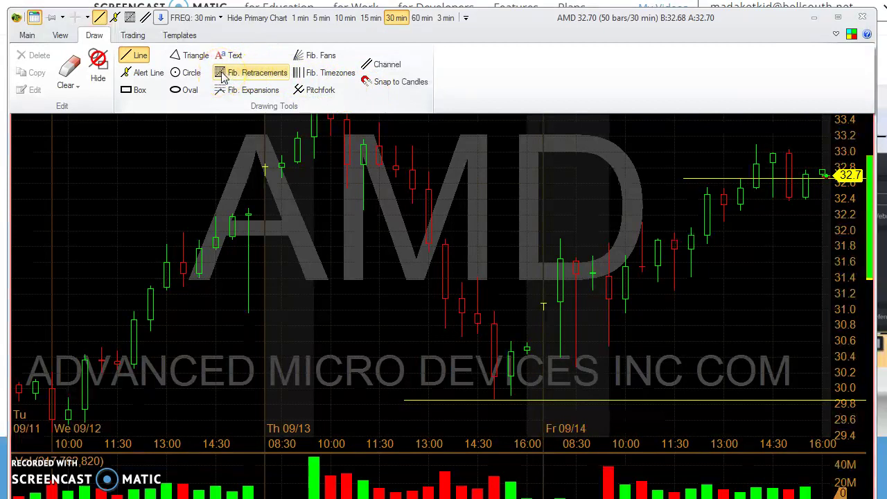
left_click(221, 76)
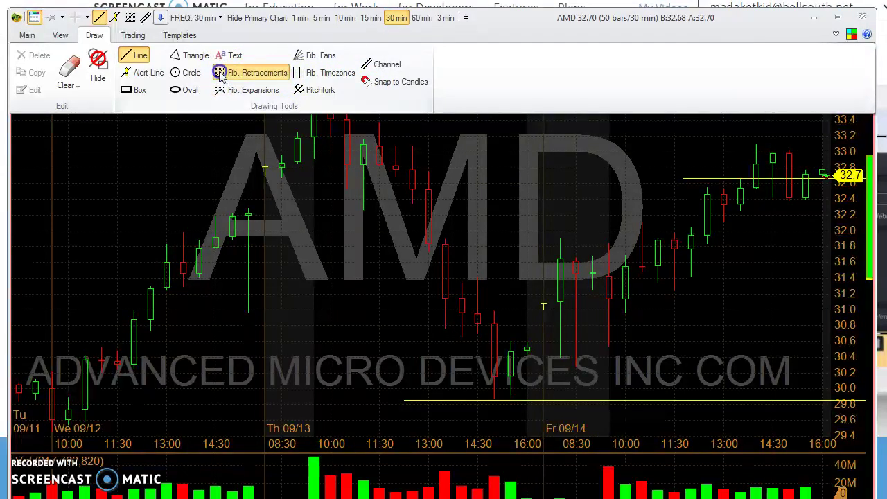
left_click(89, 370)
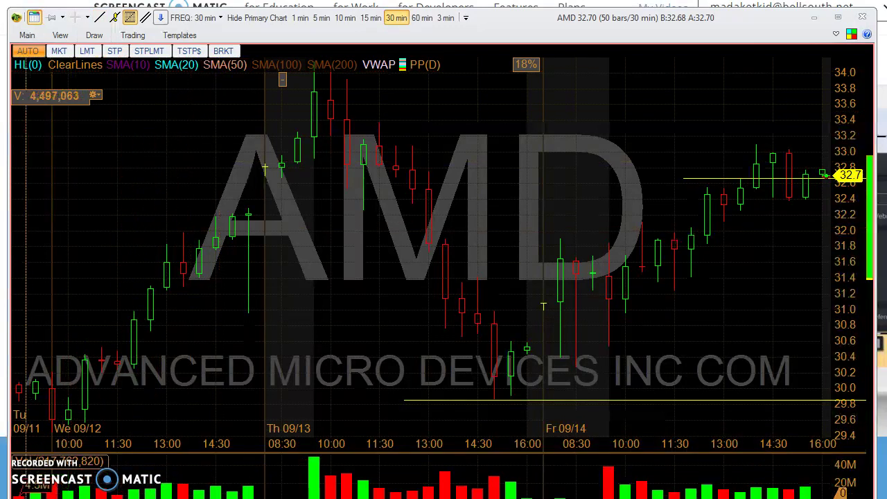
mouse_move(134, 238)
left_mouse_down()
mouse_move(161, 181)
mouse_move(170, 95)
mouse_move(162, 112)
left_mouse_up()
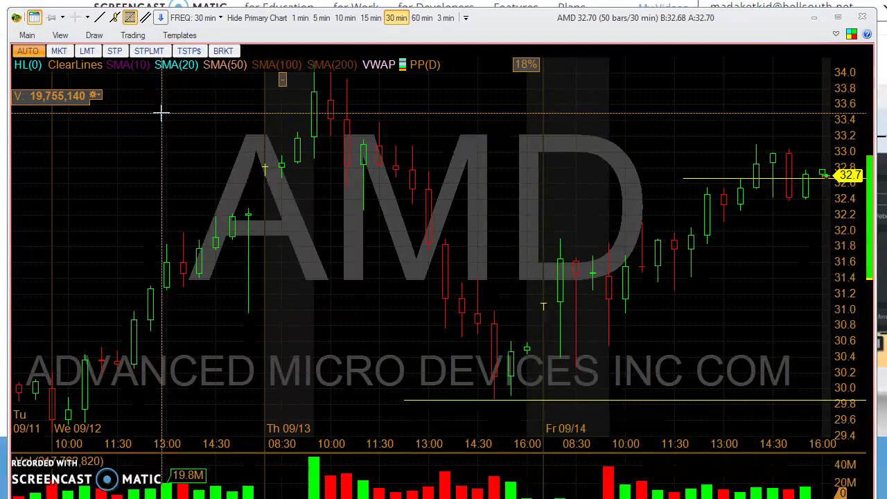
left_click(69, 363)
left_click(289, 234)
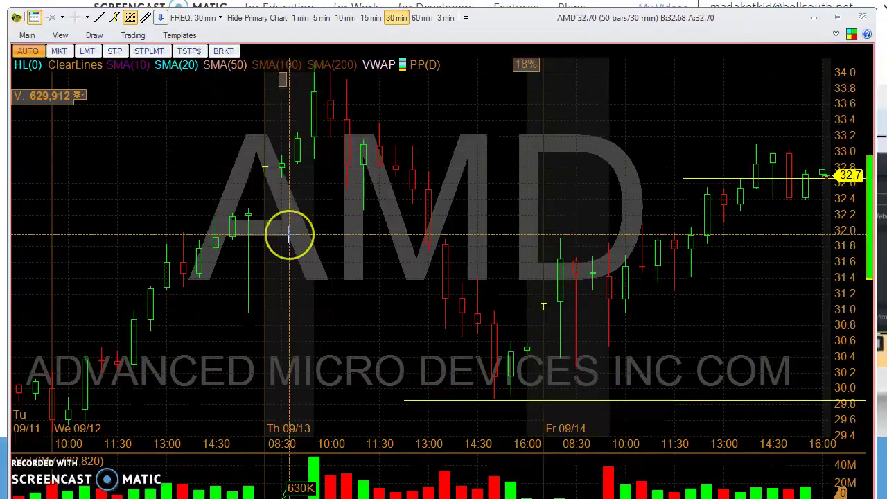
mouse_move(270, 262)
left_mouse_down()
mouse_move(263, 315)
mouse_move(237, 315)
left_mouse_up()
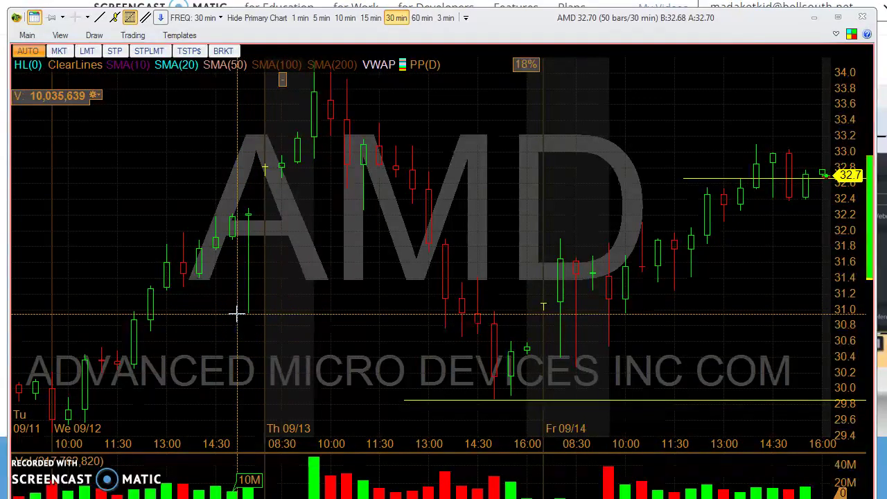
left_click_drag(237, 315, 206, 210)
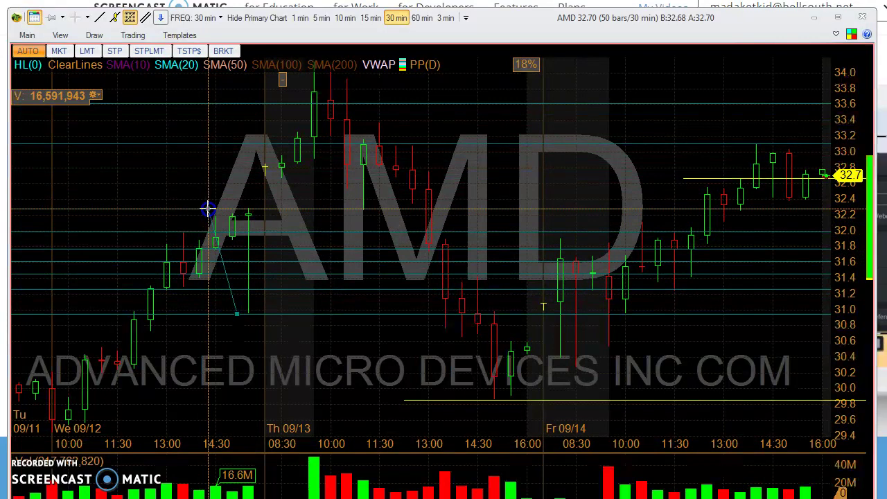
left_click_drag(208, 209, 209, 205)
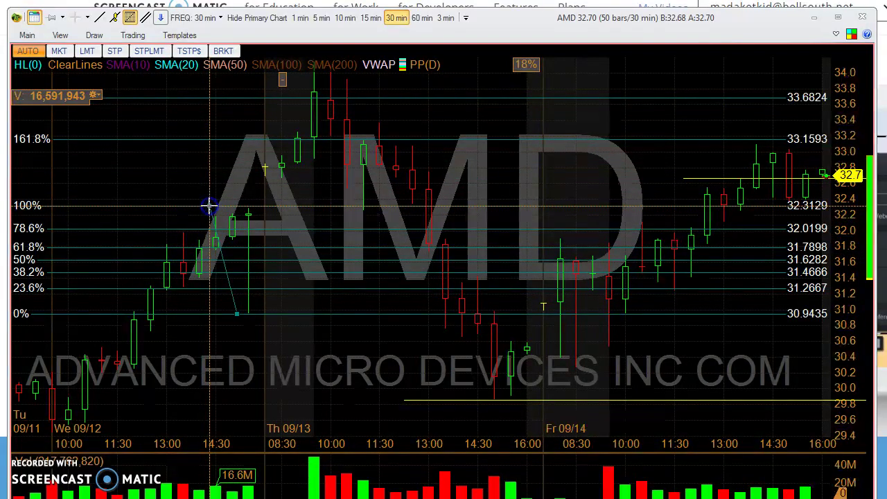
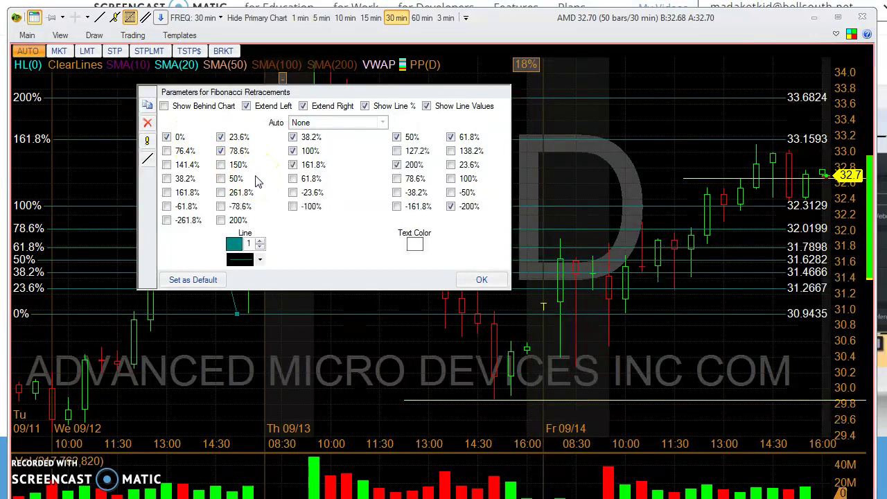
Save the Fibonacci retracement's current line levels and display options as the default parameters.
left_click(308, 242)
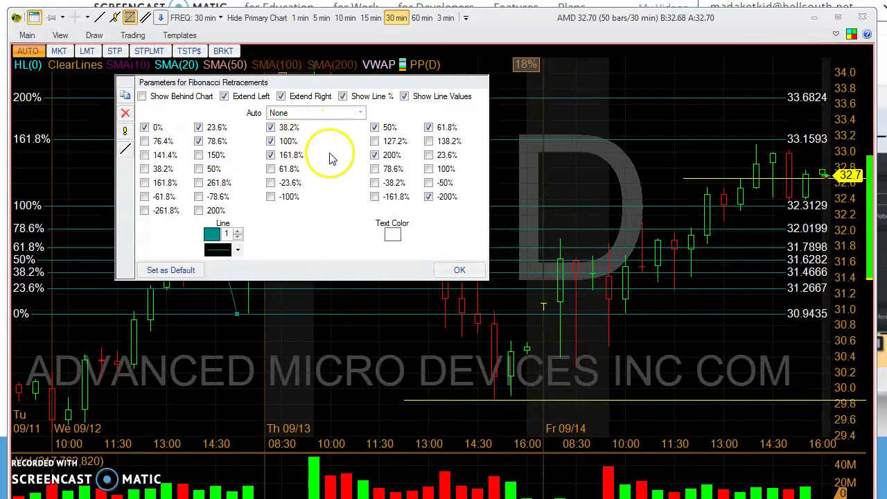
left_click(167, 272)
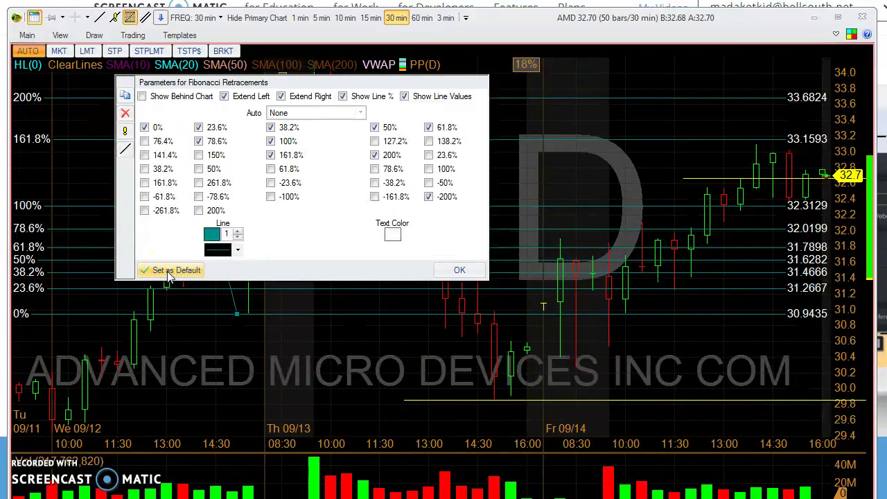
left_click(456, 272)
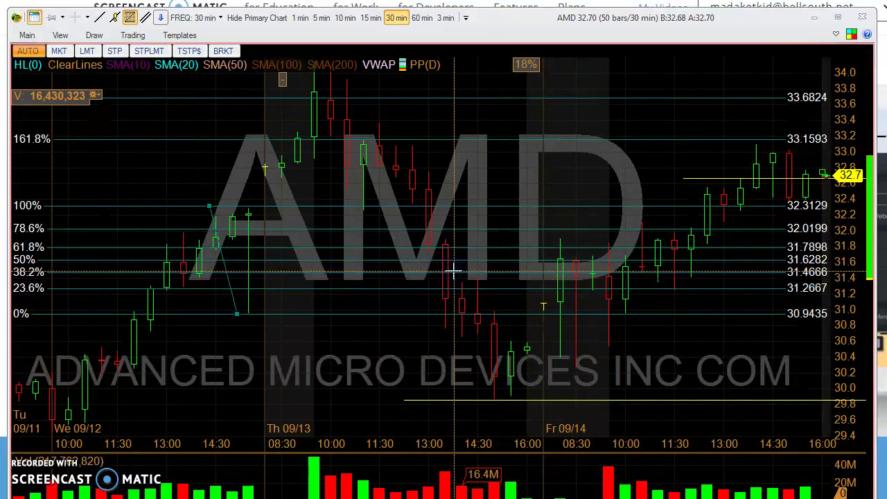
Delete the Fibonacci retracement spanning about 30.94 to 32.31 from the AMD chart.
mouse_move(370, 282)
left_mouse_down()
mouse_move(273, 311)
mouse_move(103, 330)
mouse_move(132, 188)
mouse_move(185, 99)
mouse_move(132, 187)
mouse_move(119, 316)
left_mouse_up()
left_click(79, 409)
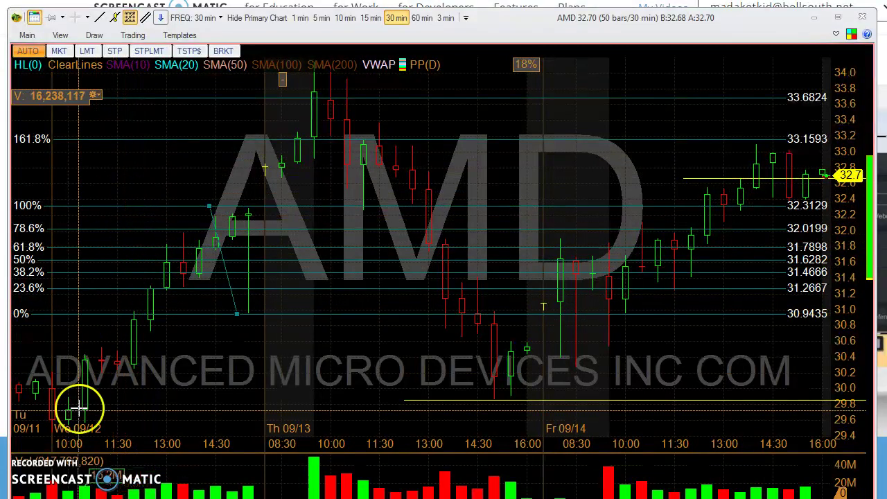
left_click(104, 217)
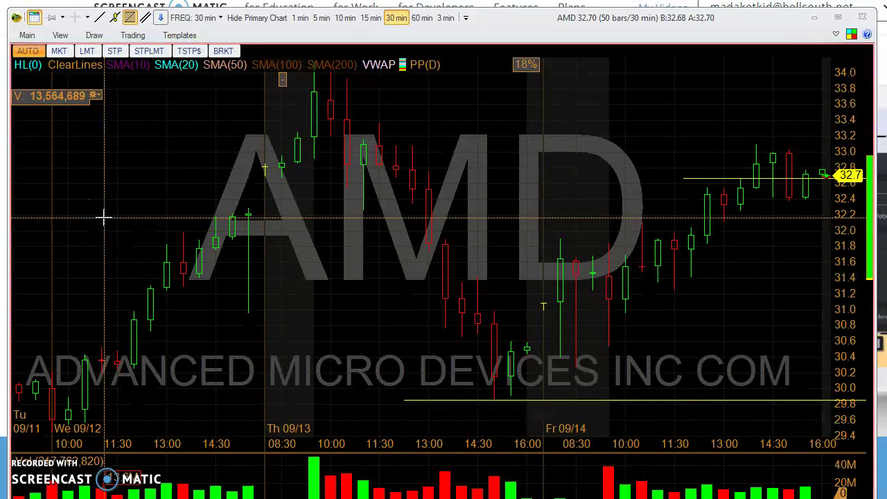
Draw a Fibonacci retracement near 11:30 on 09/12, from about 30.26 up to about 31.01.
mouse_move(104, 217)
left_mouse_down()
mouse_move(118, 284)
mouse_move(105, 66)
left_mouse_up()
left_click(94, 34)
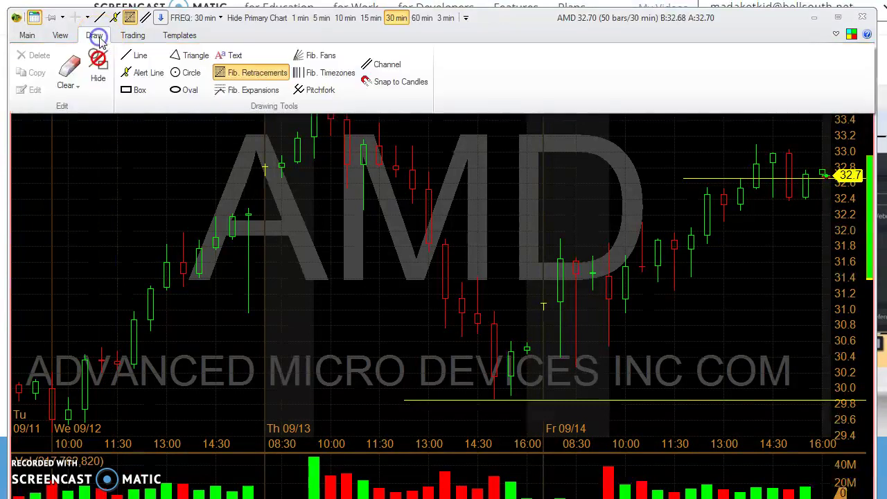
left_click(221, 76)
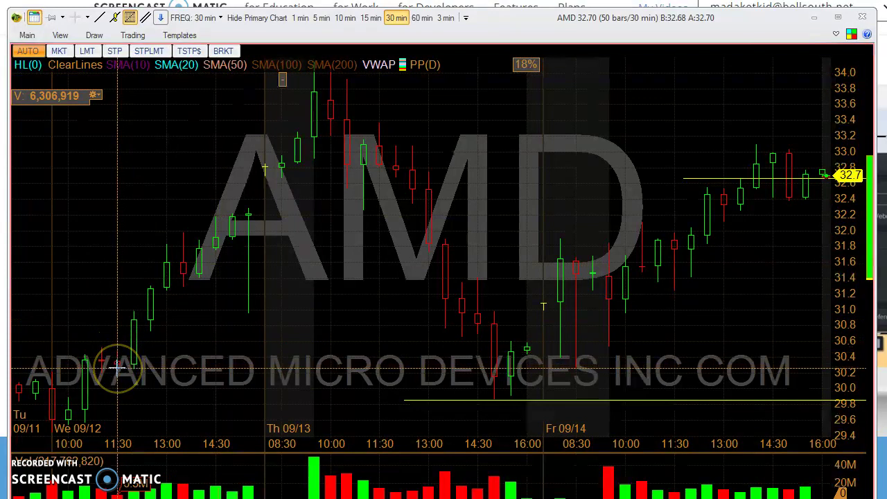
left_click_drag(118, 368, 111, 309)
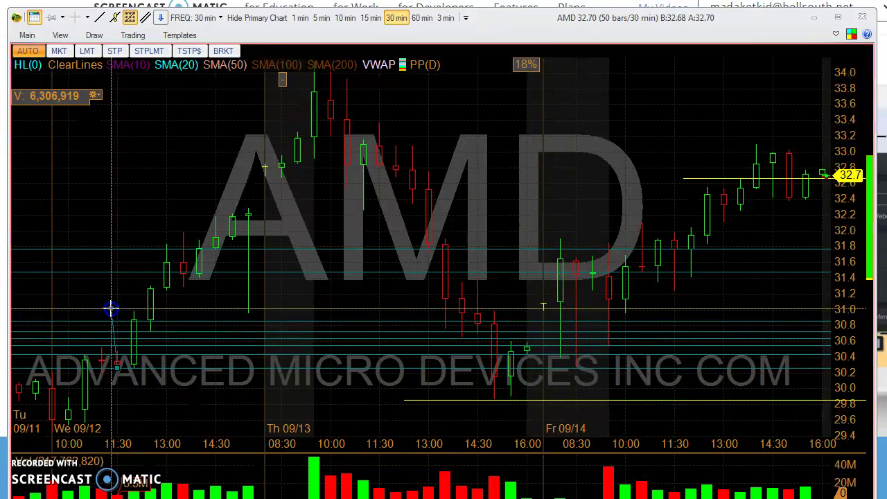
left_click_drag(111, 309, 111, 309)
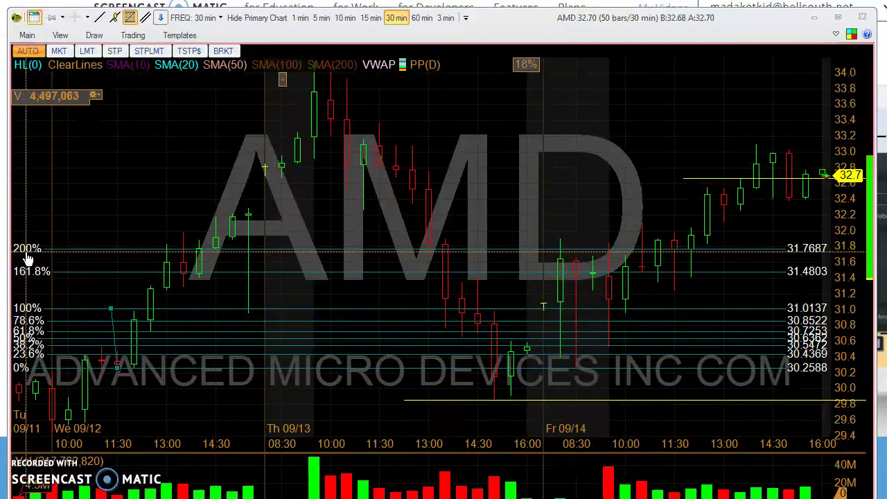
Open the parameters of the retracement near 11:30 on 09/12 and delete it from the chart.
mouse_move(28, 258)
left_mouse_down()
mouse_move(589, 293)
mouse_move(813, 257)
mouse_move(769, 311)
mouse_move(762, 337)
mouse_move(354, 354)
left_mouse_up()
mouse_move(70, 253)
left_mouse_down()
mouse_move(81, 230)
mouse_move(85, 258)
left_mouse_up()
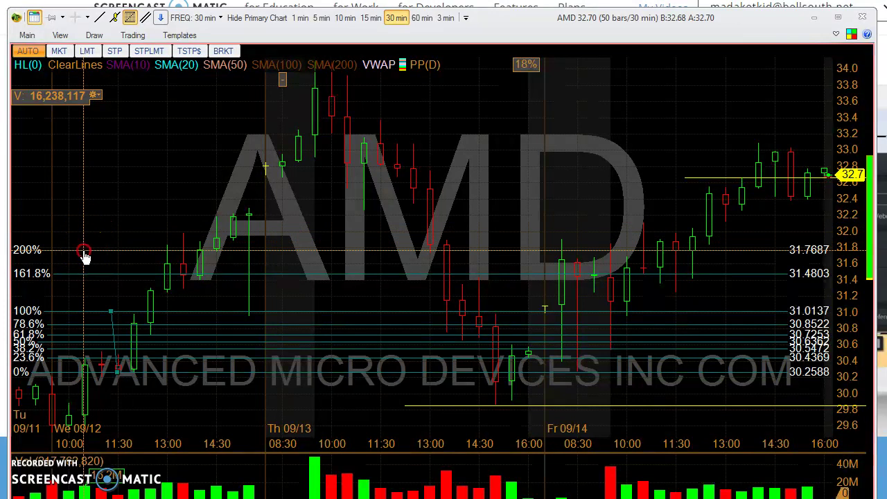
right_click(83, 254)
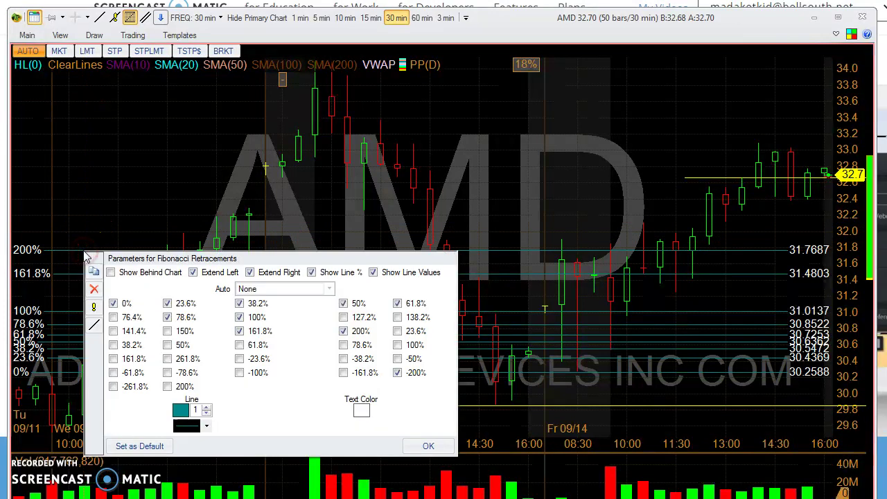
left_click(96, 291)
left_click(95, 307)
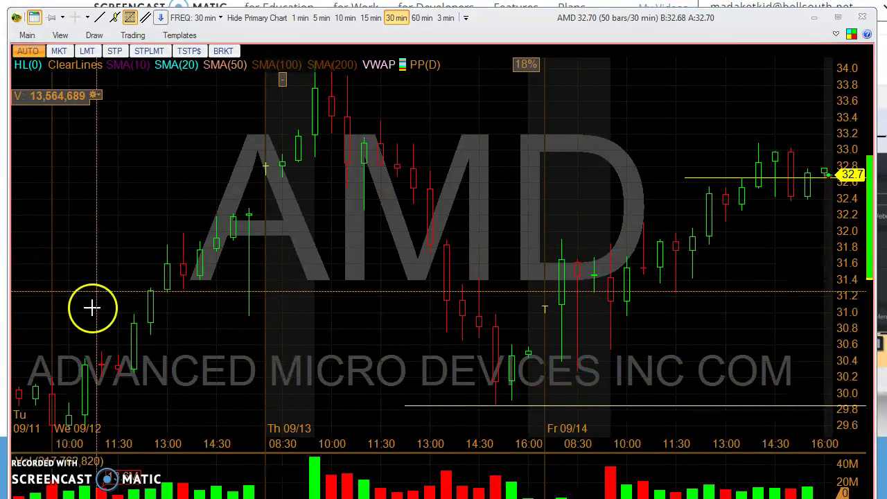
left_click(103, 192)
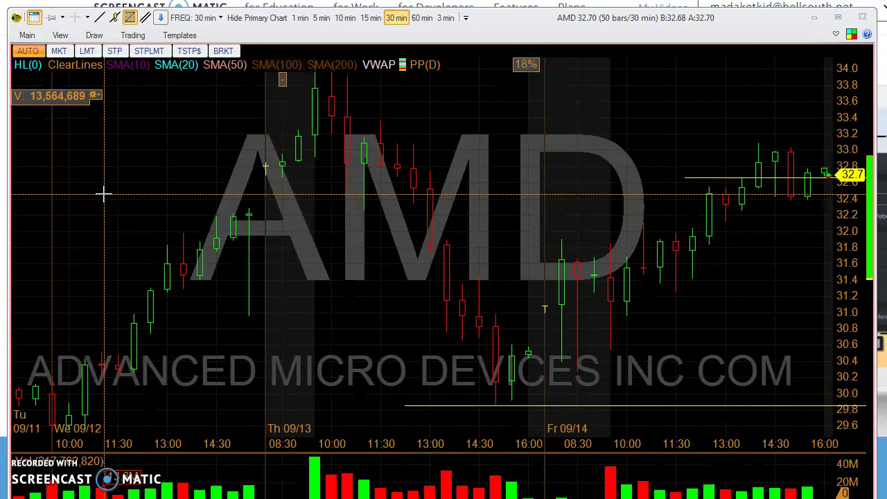
left_click(59, 402)
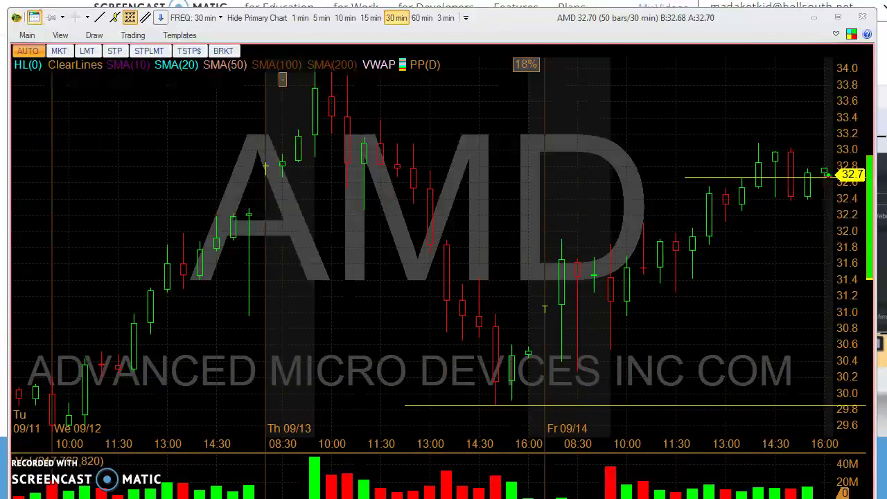
left_click(85, 316)
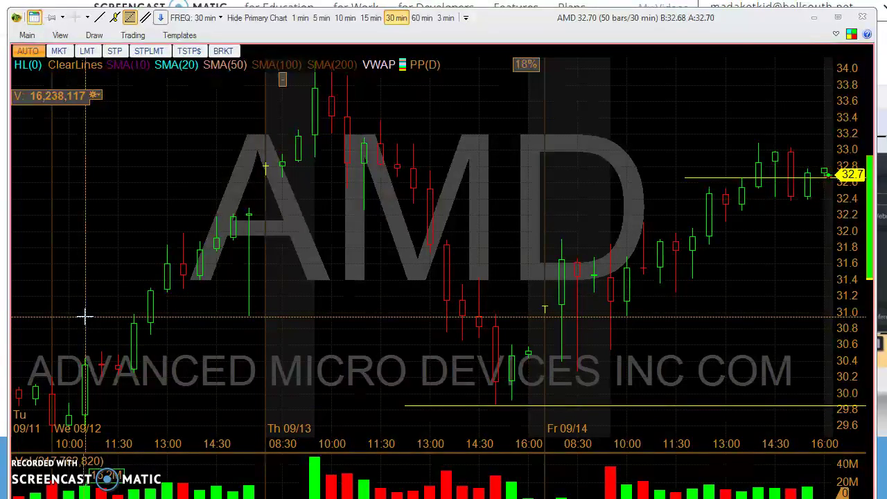
left_click(191, 222)
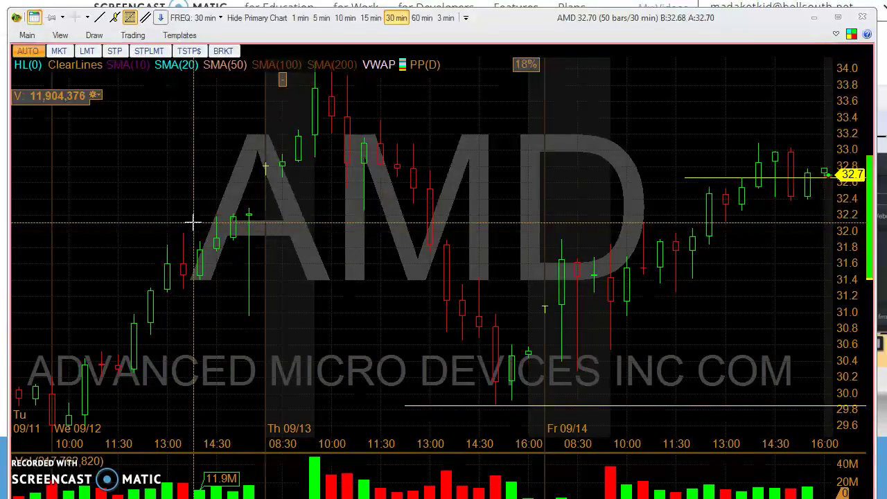
left_click(194, 223)
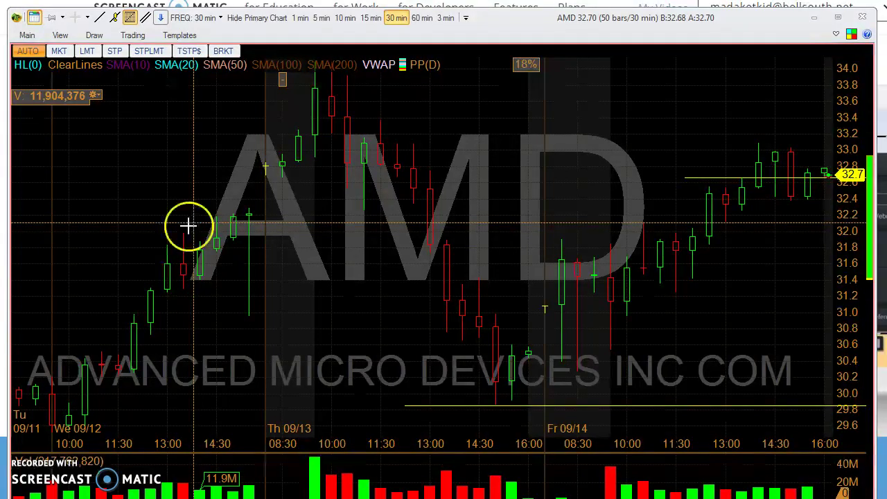